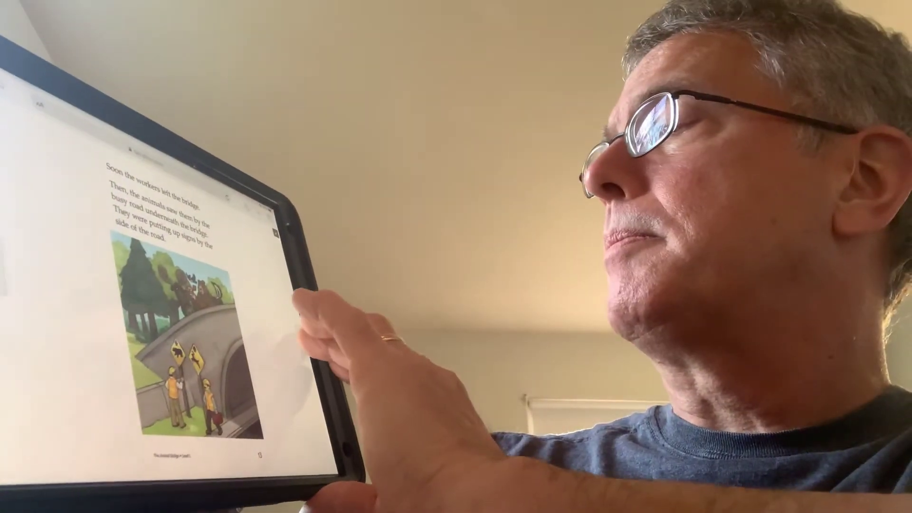
pyautogui.click(303, 321)
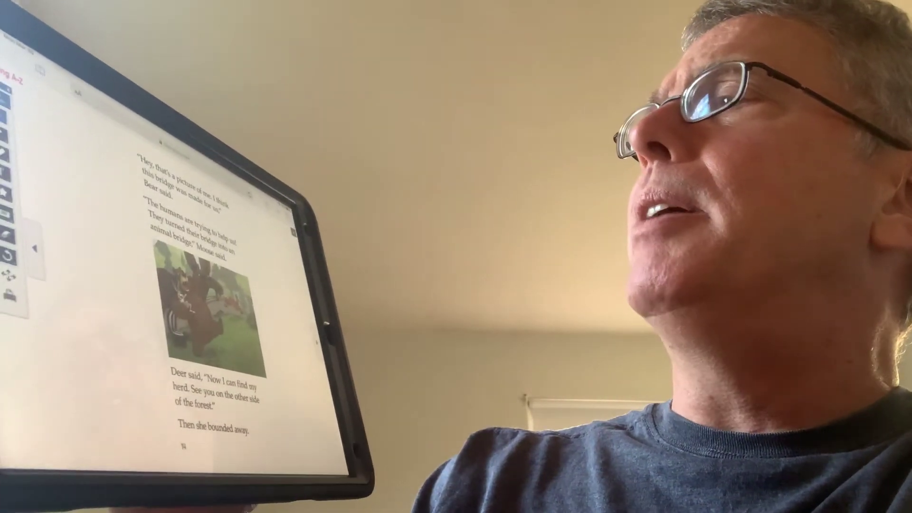